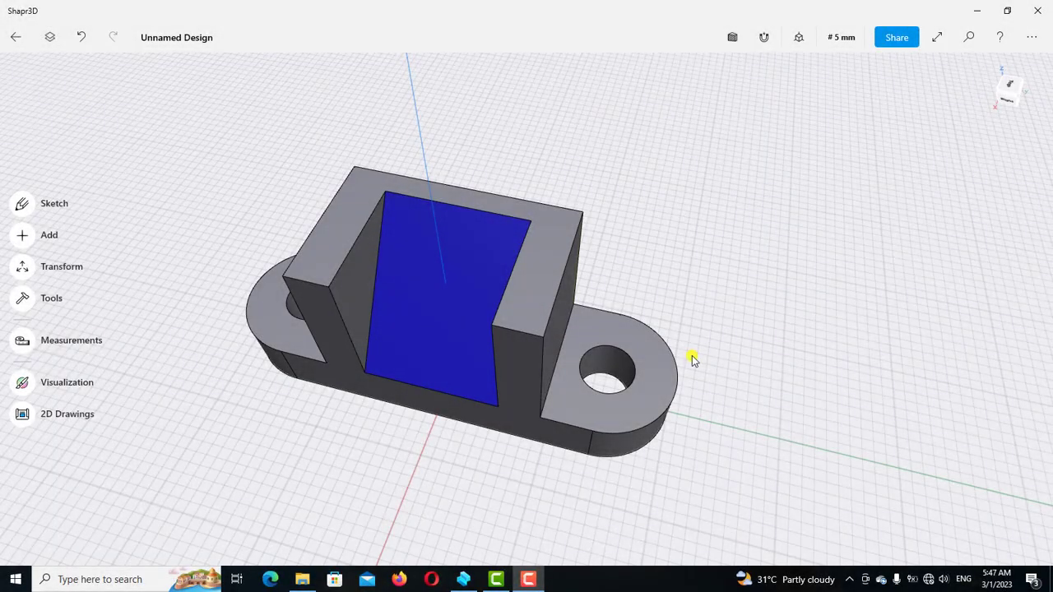
Orbit the bracket, then show the 2D Drawings list and pick Exercise 21.
{"action": "right_click_drag", "start_coordinate": [706, 232], "coordinate": [706, 240]}
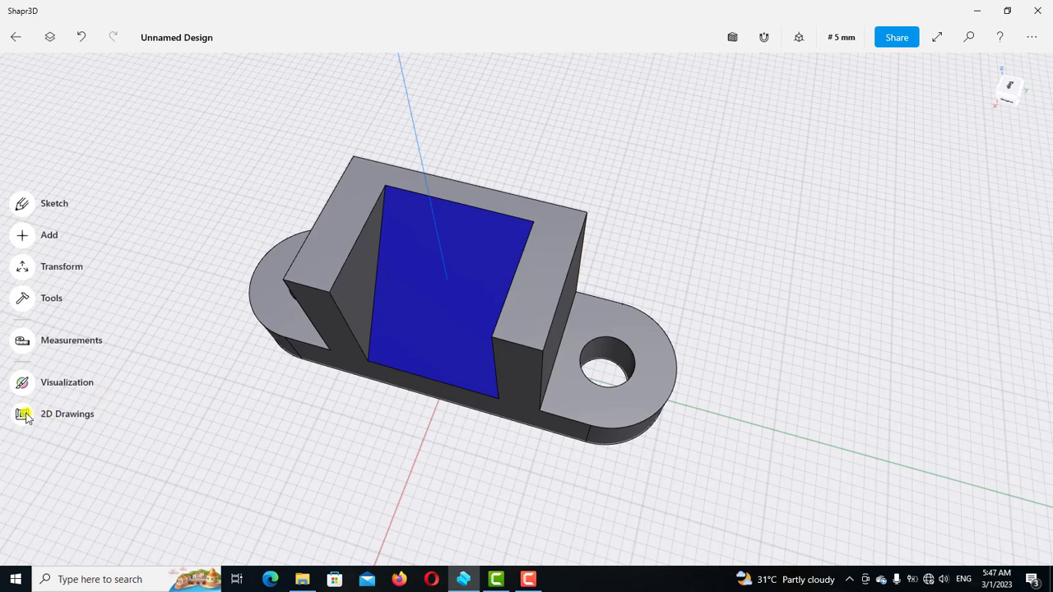
{"action": "left_click", "coordinate": [23, 414]}
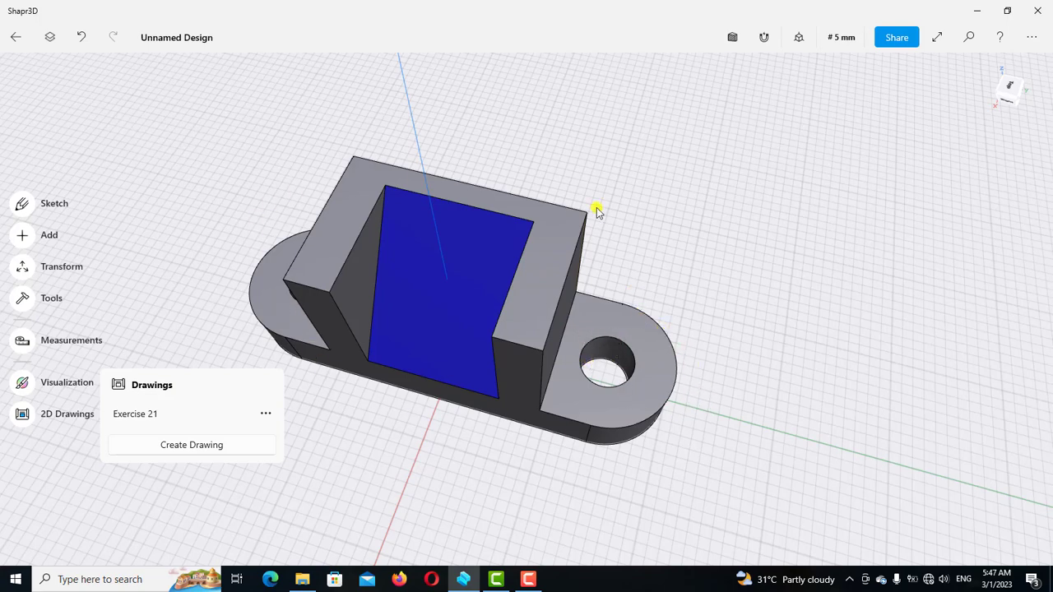
{"action": "left_click", "coordinate": [151, 417]}
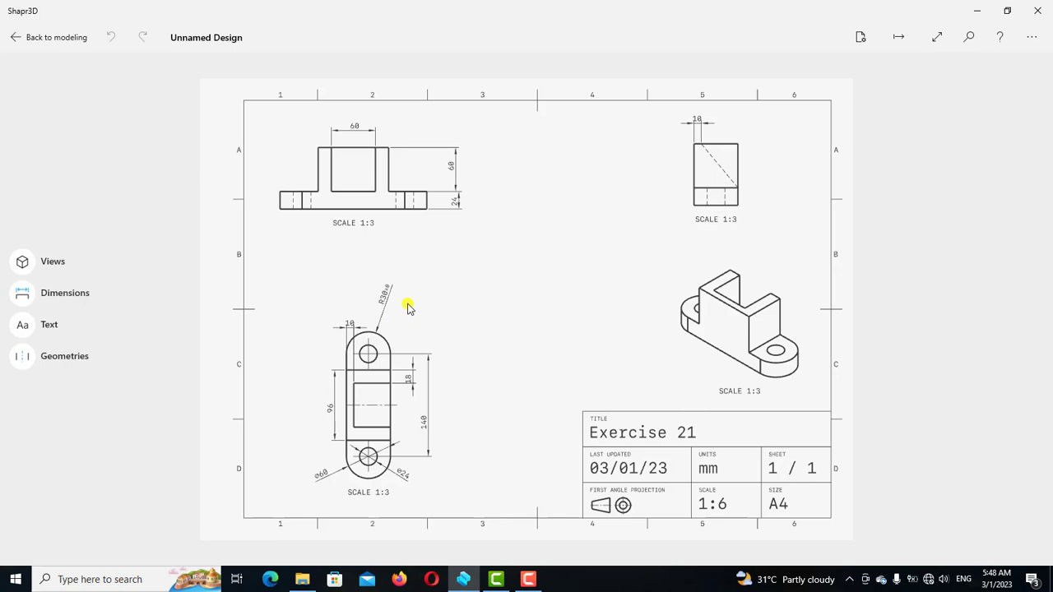
Zoom into the Exercise 21 sheet to see its dimensioned views.
{"action": "scroll", "coordinate": [495, 310], "scroll_direction": "up", "scroll_amount": 1}
{"action": "scroll", "coordinate": [495, 309], "scroll_direction": "up", "scroll_amount": 1}
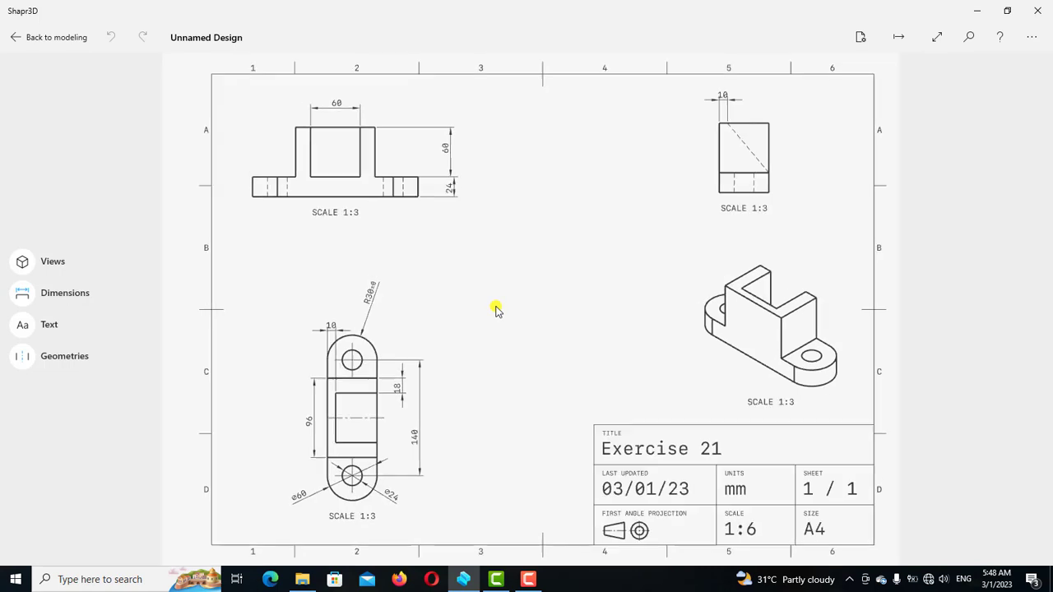
{"action": "left_click", "coordinate": [901, 38]}
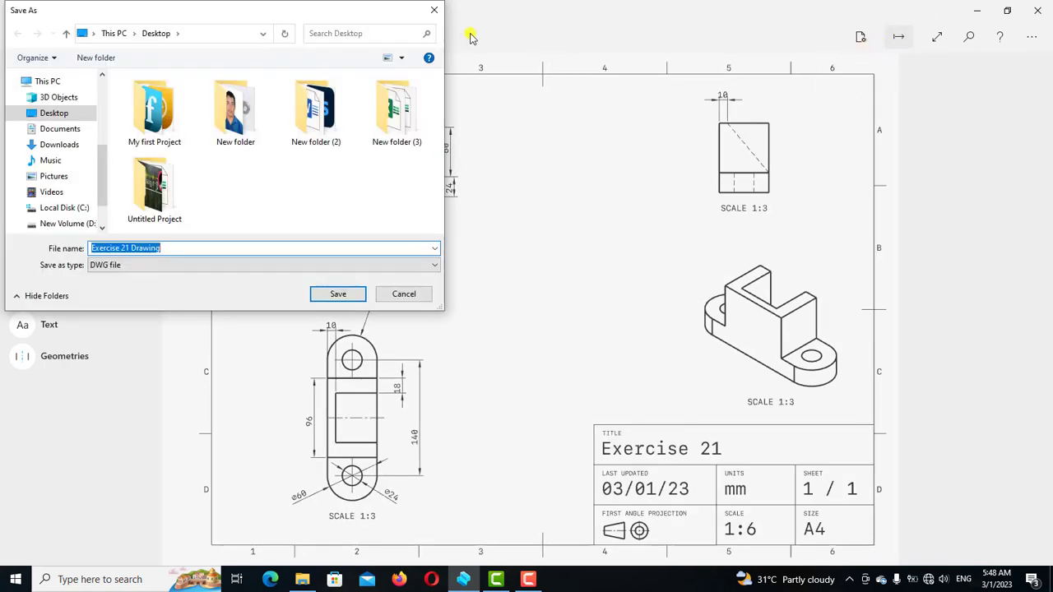
{"action": "left_click", "coordinate": [437, 11]}
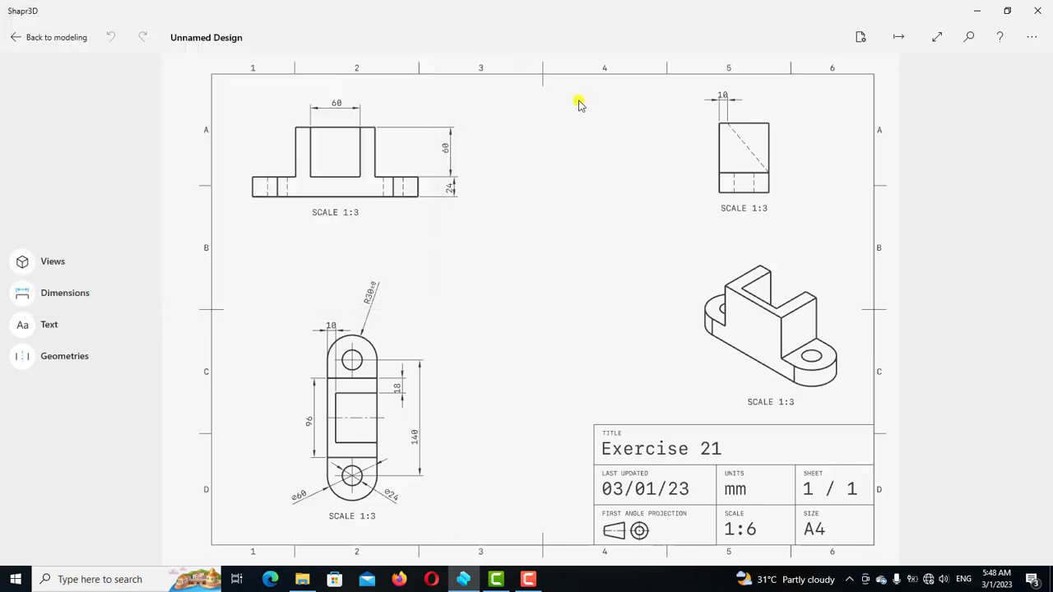
{"action": "left_click", "coordinate": [861, 41]}
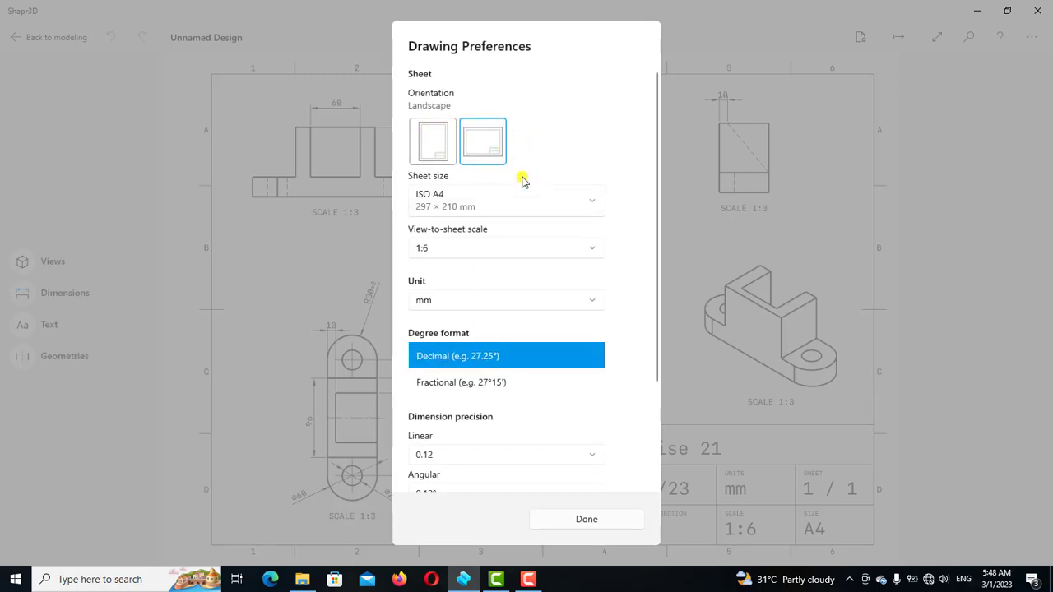
{"action": "left_click", "coordinate": [594, 202]}
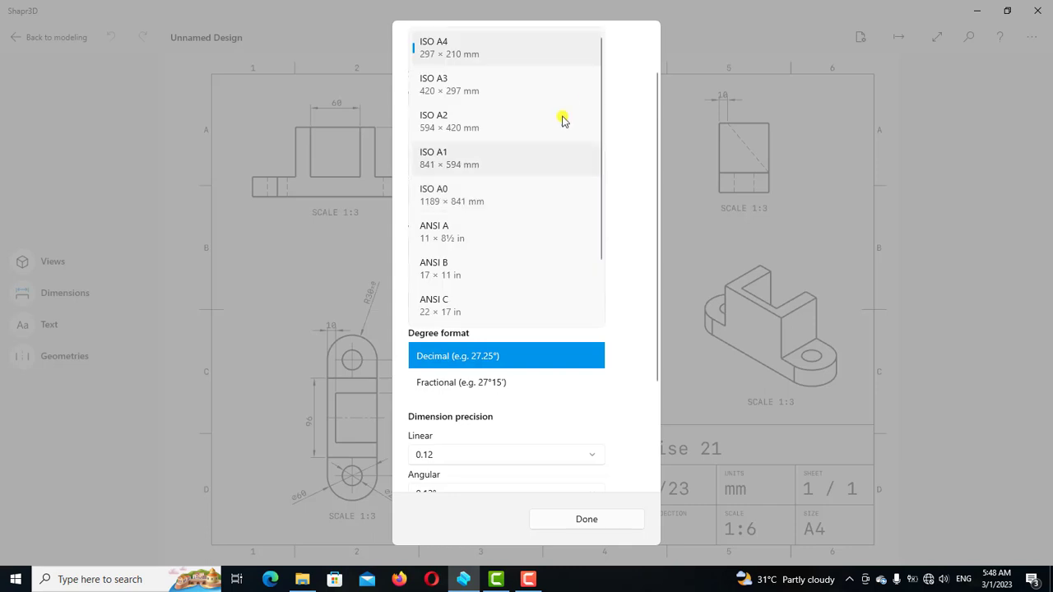
{"action": "left_click", "coordinate": [625, 137]}
{"action": "scroll", "coordinate": [612, 223], "scroll_direction": "down", "scroll_amount": 3}
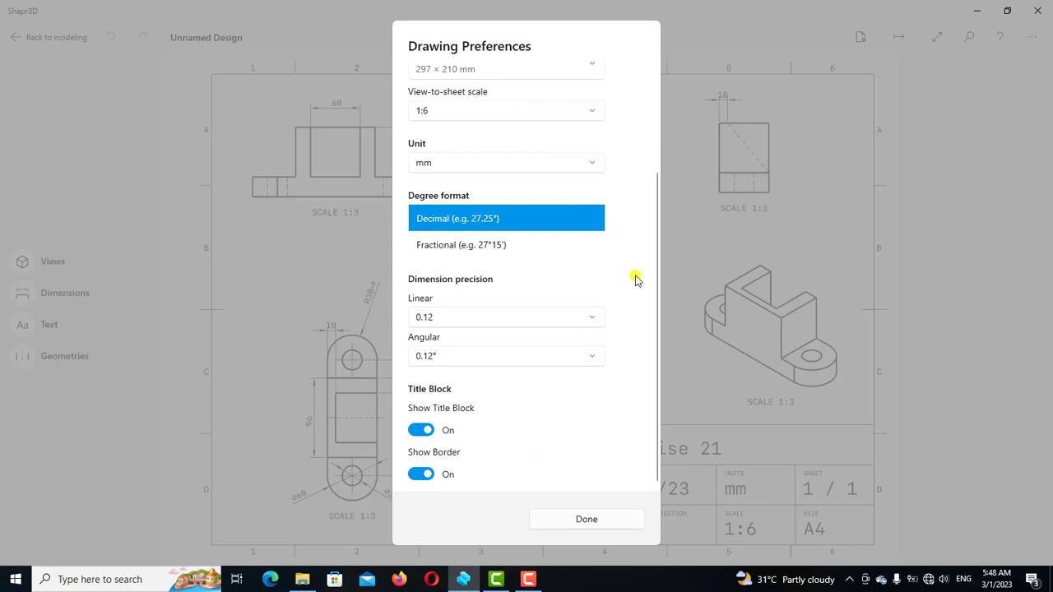
{"action": "left_click", "coordinate": [668, 514]}
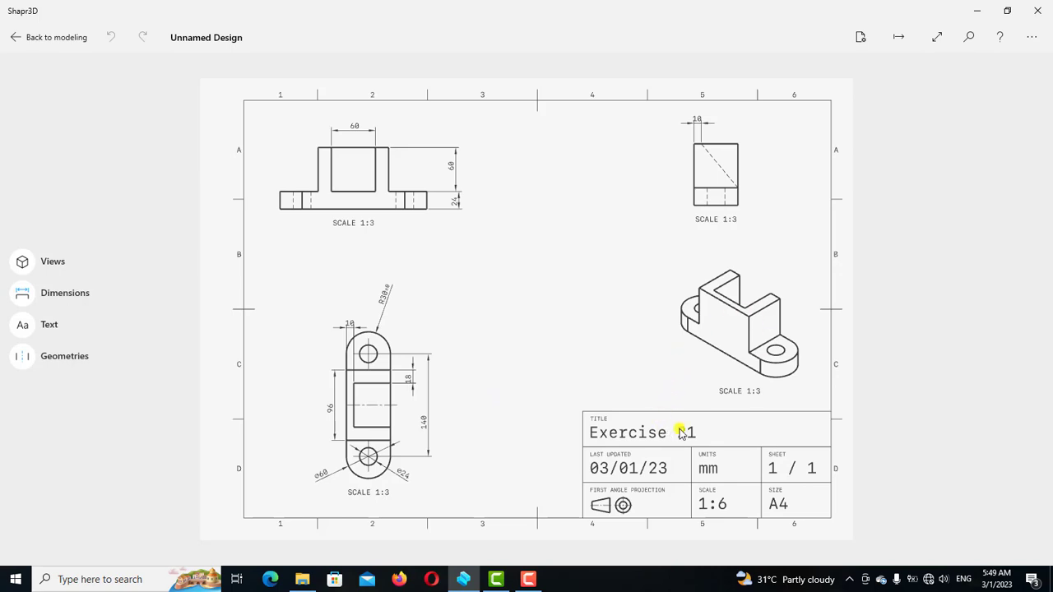
{"action": "left_click", "coordinate": [23, 262]}
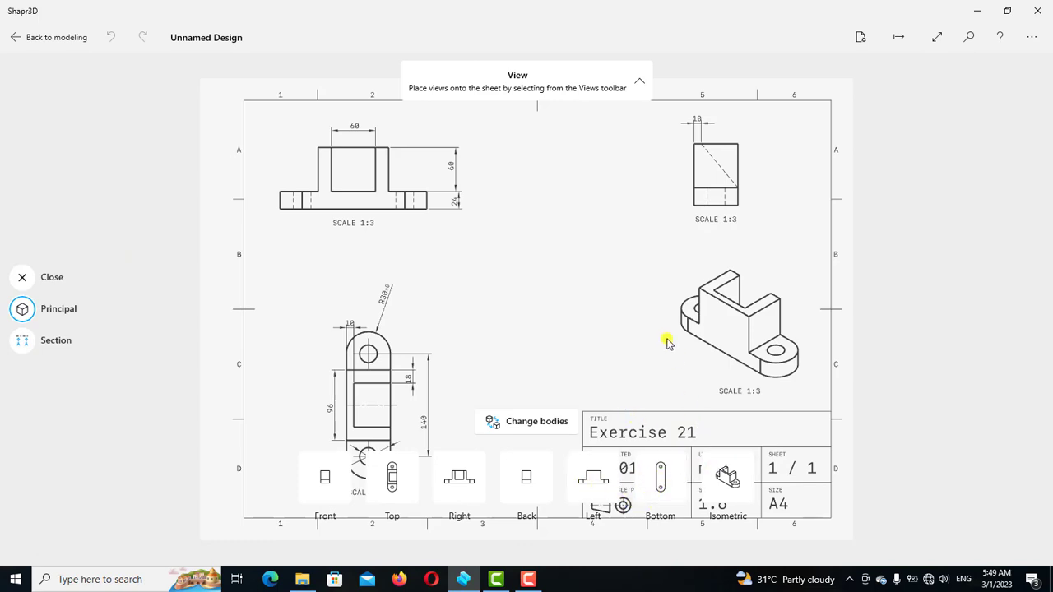
{"action": "key", "text": "Escape"}
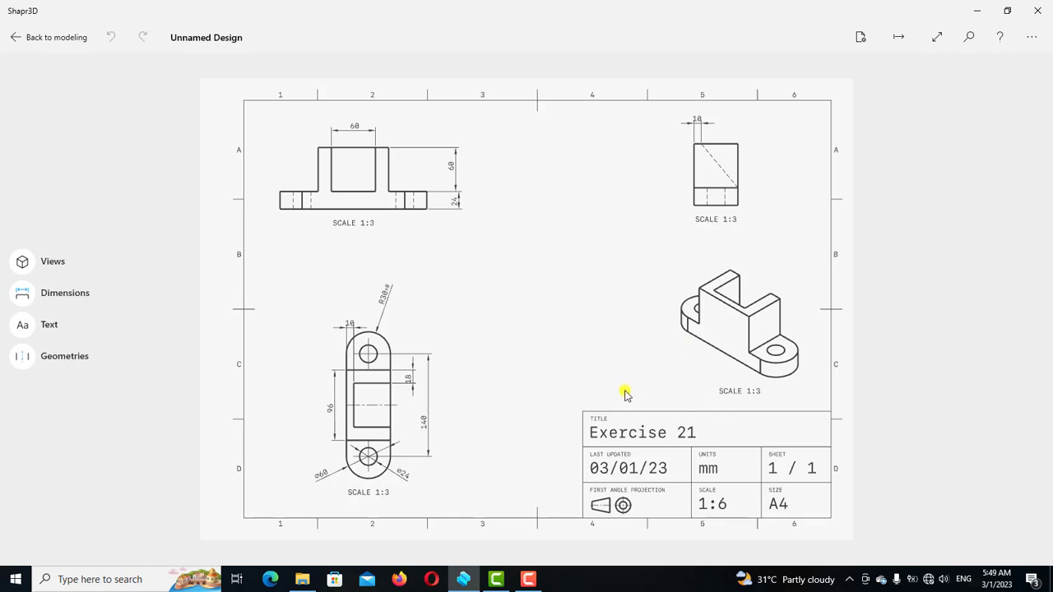
Hide the title block in the sheet preferences.
{"action": "left_click", "coordinate": [861, 41]}
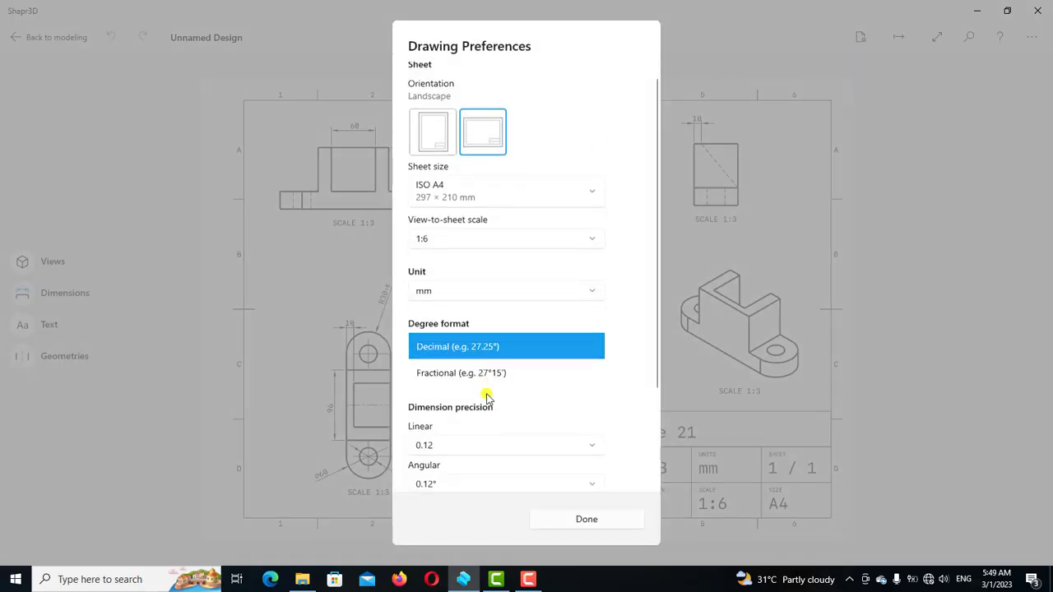
{"action": "scroll", "coordinate": [506, 444], "scroll_direction": "down", "scroll_amount": 5}
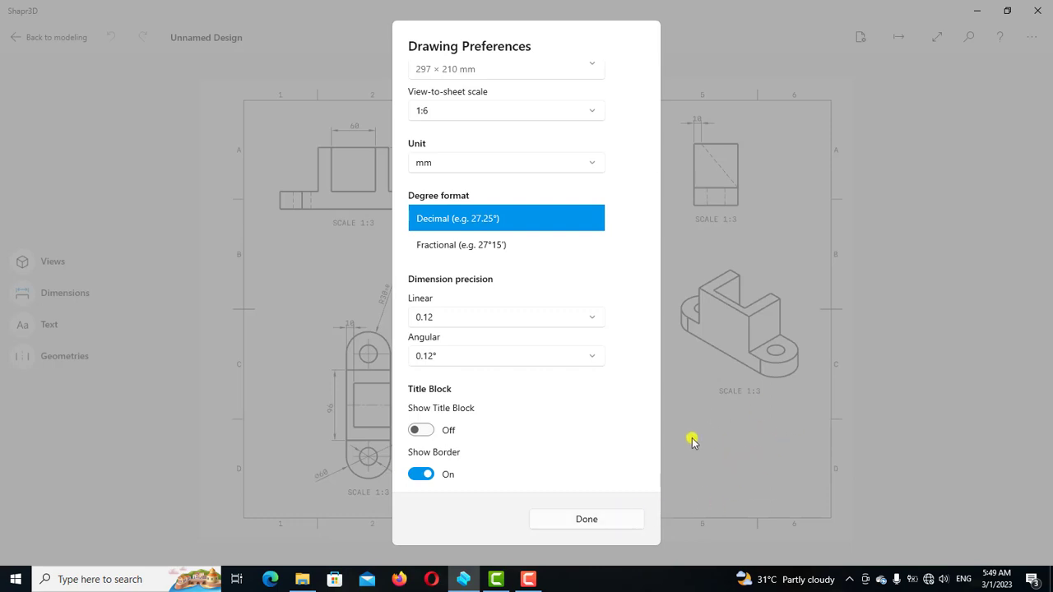
{"action": "left_click", "coordinate": [429, 436]}
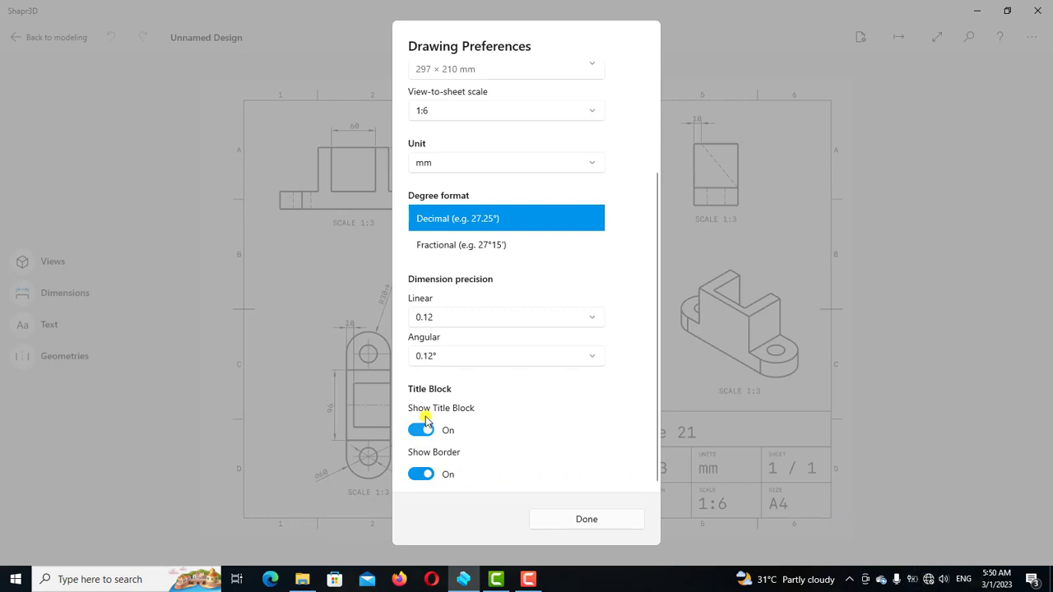
{"action": "left_click", "coordinate": [579, 520]}
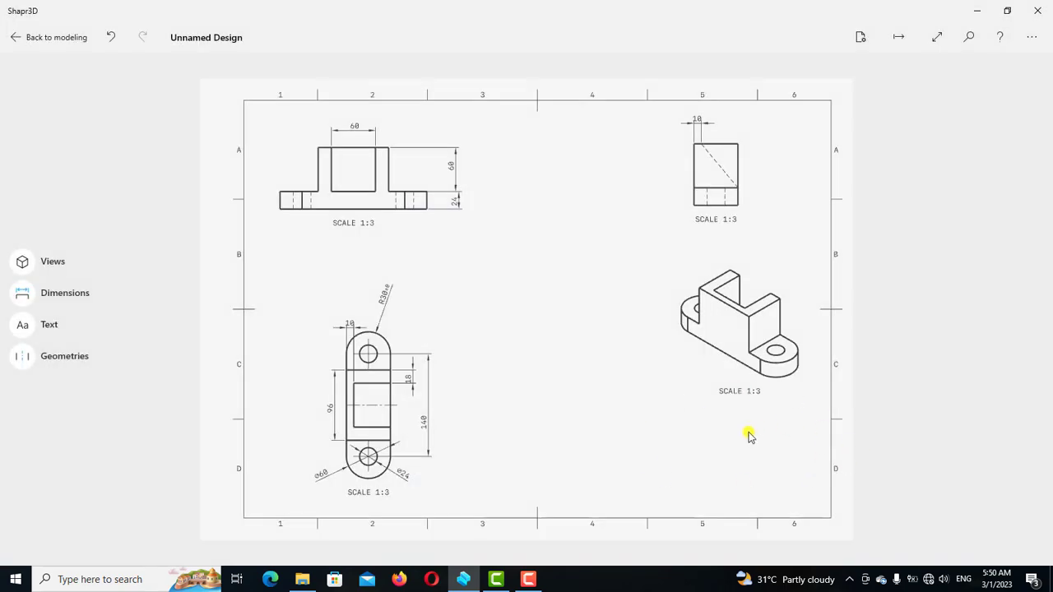
Turn the title block back on in the sheet preferences.
{"action": "left_click", "coordinate": [860, 37]}
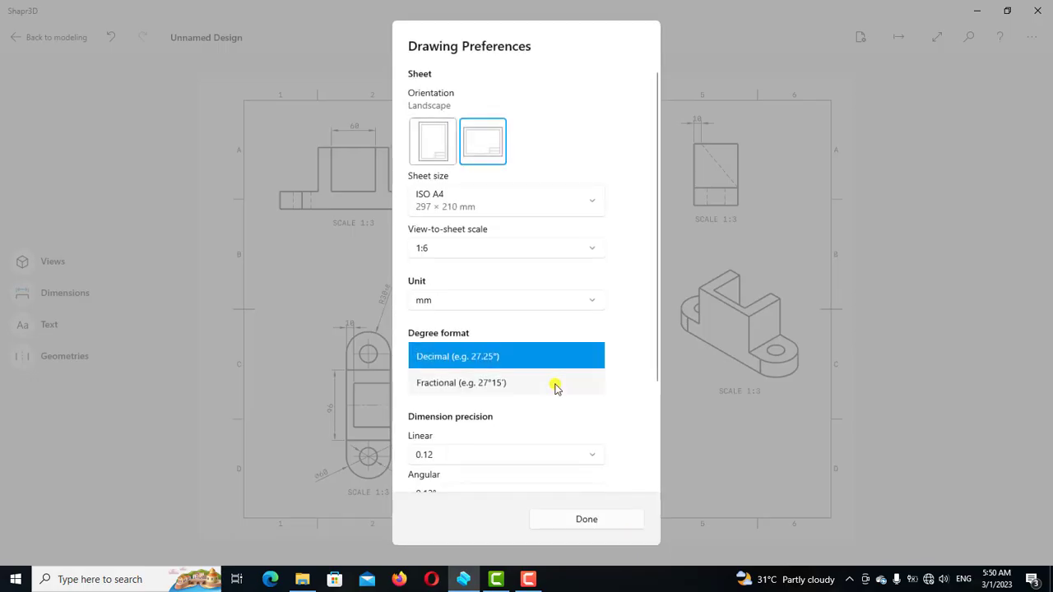
{"action": "scroll", "coordinate": [537, 412], "scroll_direction": "down", "scroll_amount": 2}
{"action": "scroll", "coordinate": [536, 417], "scroll_direction": "down", "scroll_amount": 1}
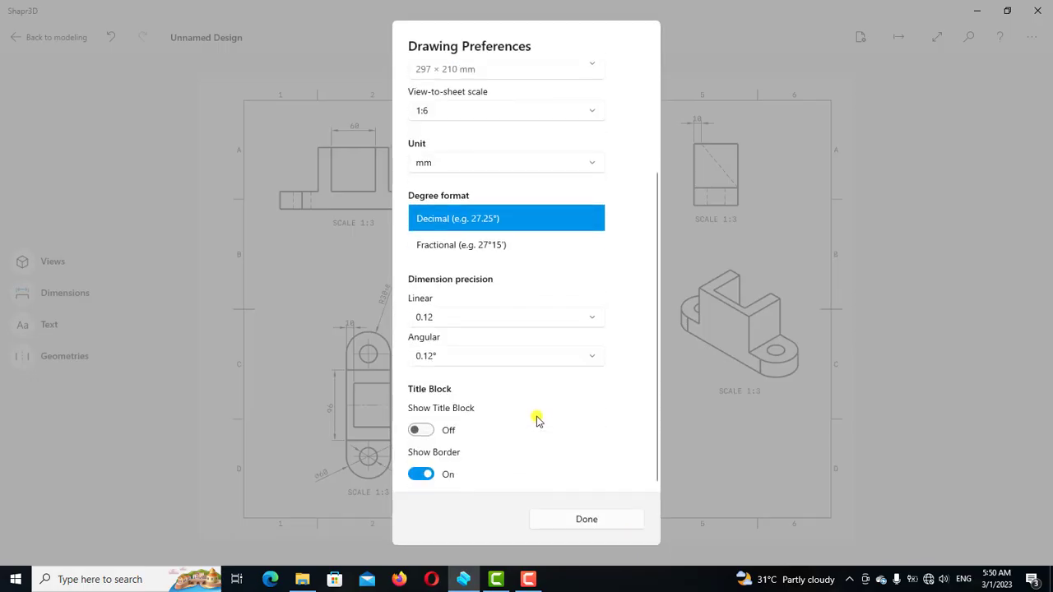
{"action": "left_click", "coordinate": [424, 437]}
{"action": "left_click", "coordinate": [592, 520]}
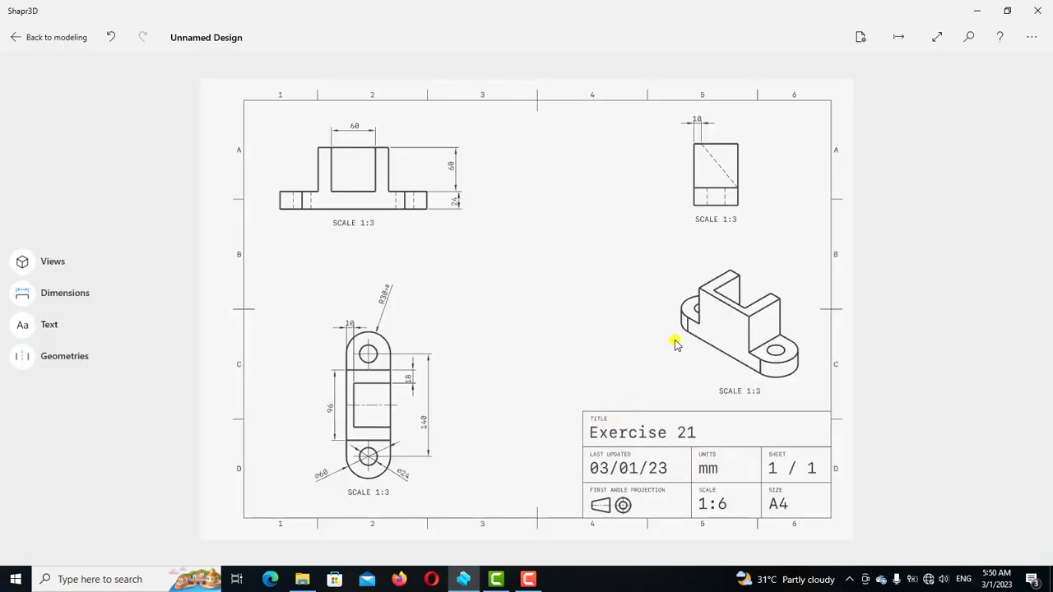
Save the sheet as a PDF file named 'Exercise 21 Drawing' on the Desktop.
{"action": "left_click", "coordinate": [898, 37]}
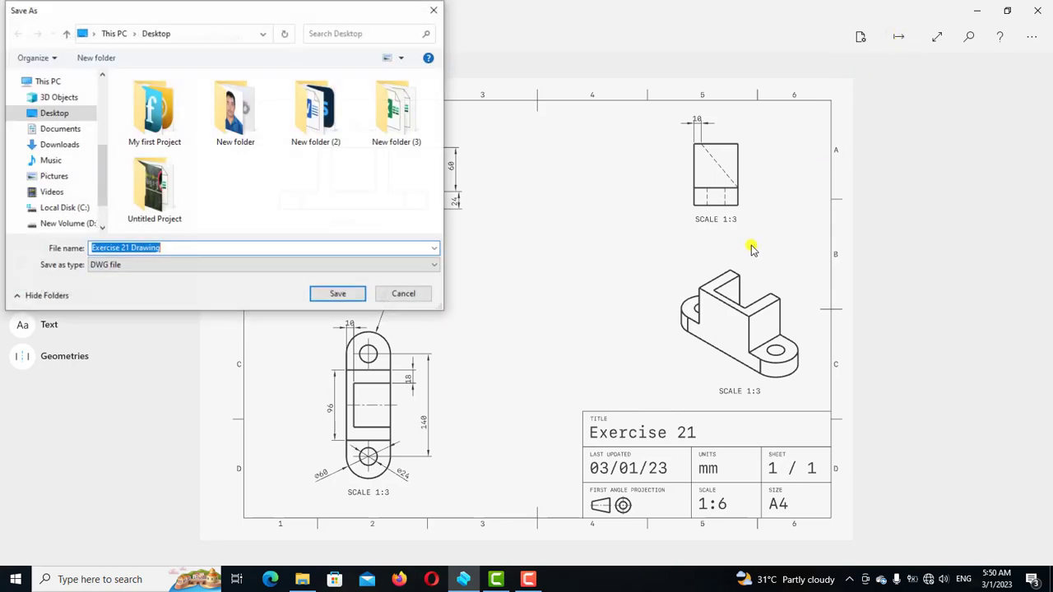
{"action": "left_click", "coordinate": [156, 269]}
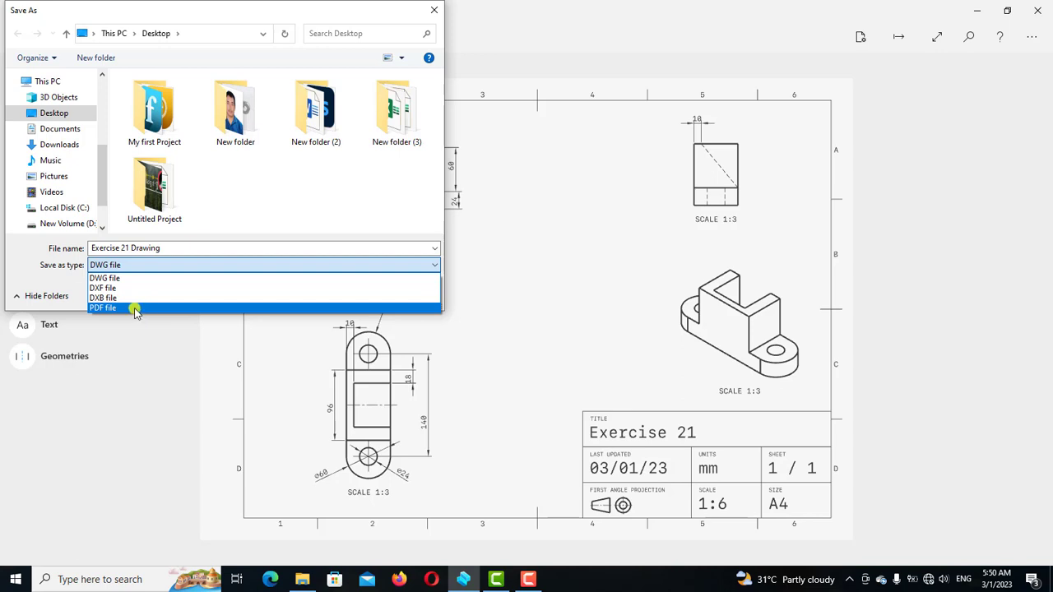
{"action": "left_click", "coordinate": [136, 310]}
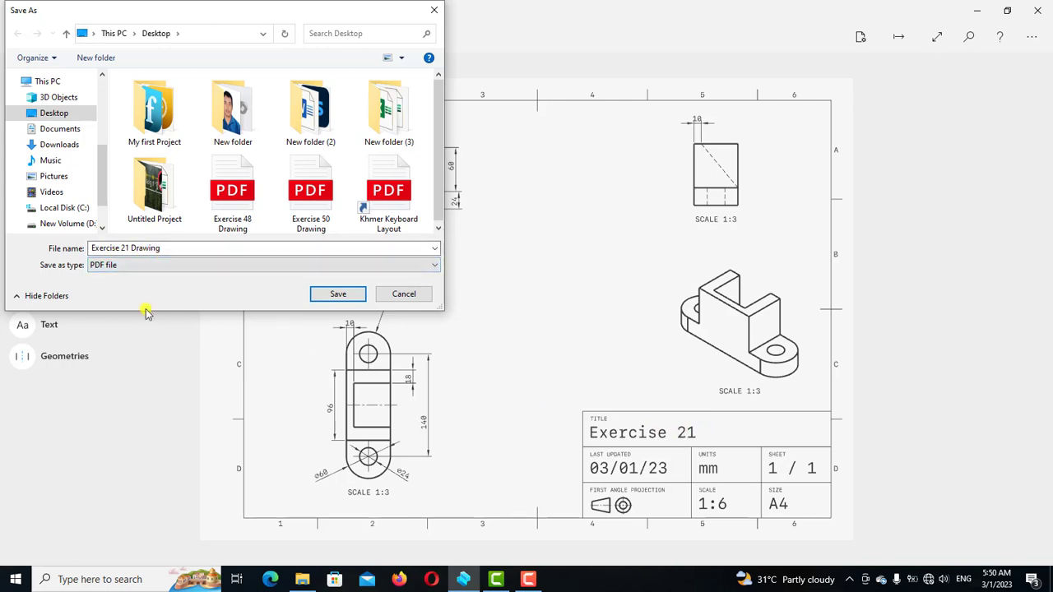
{"action": "triple_click", "coordinate": [176, 251]}
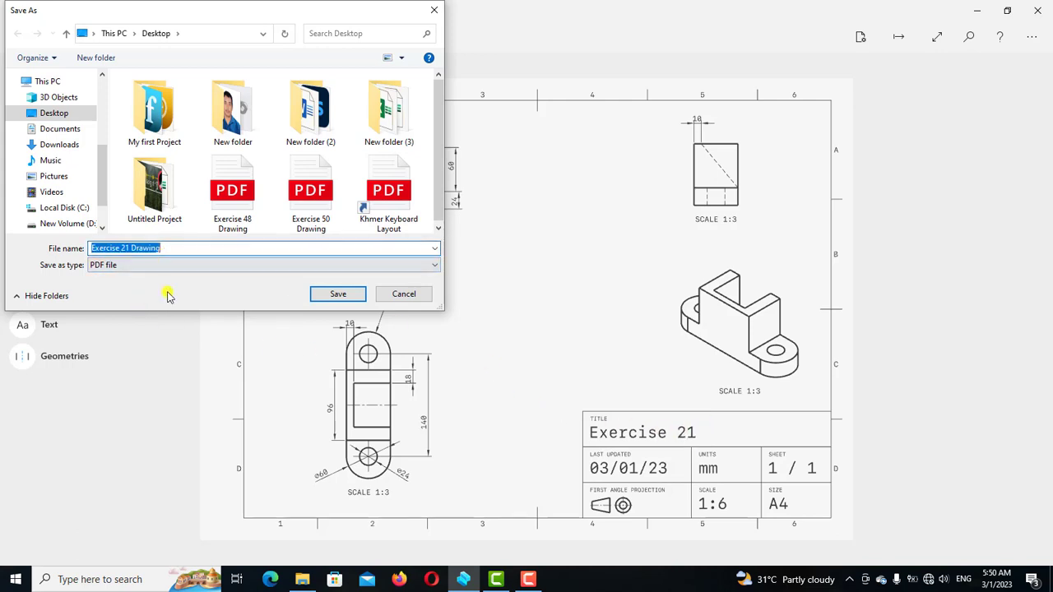
{"action": "left_click", "coordinate": [183, 250]}
{"action": "left_click", "coordinate": [91, 113]}
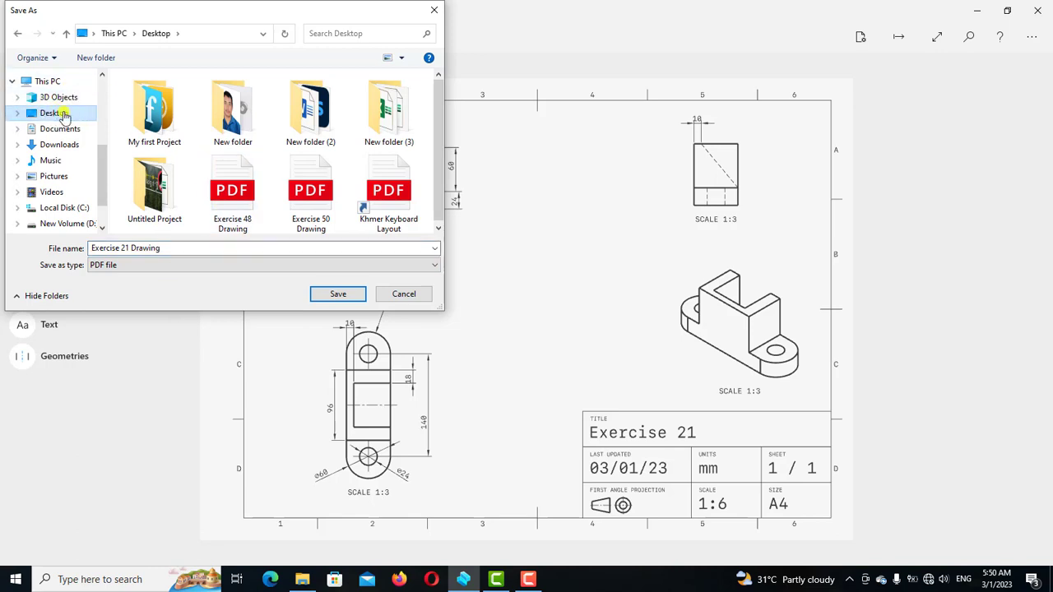
{"action": "left_click", "coordinate": [338, 294]}
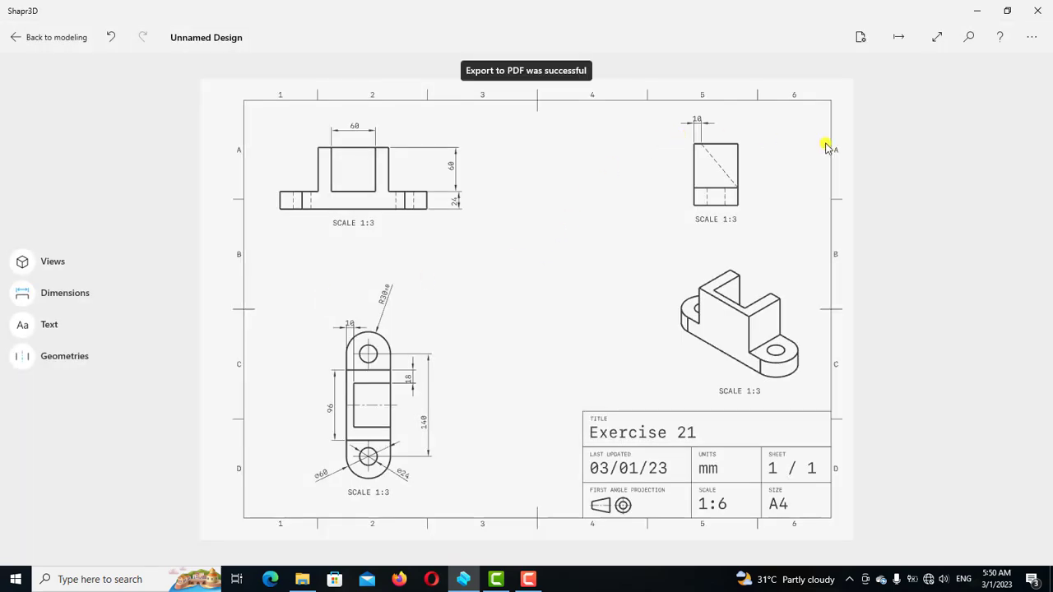
Minimize Shapr3D and open the Exercise 21 Drawing PDF from the desktop.
{"action": "left_click", "coordinate": [977, 11]}
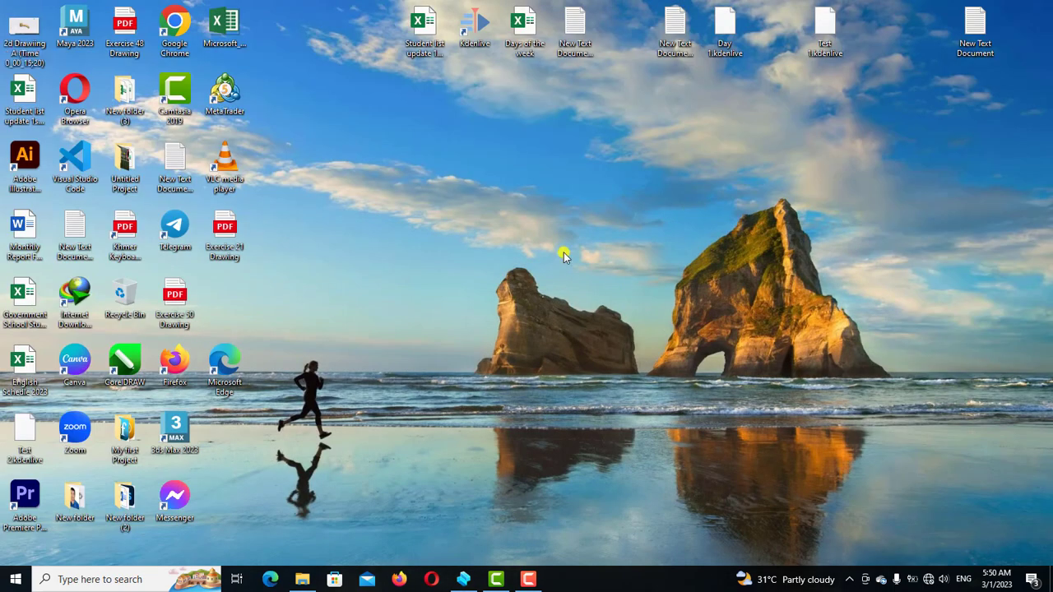
{"action": "left_click_drag", "start_coordinate": [234, 241], "coordinate": [534, 171]}
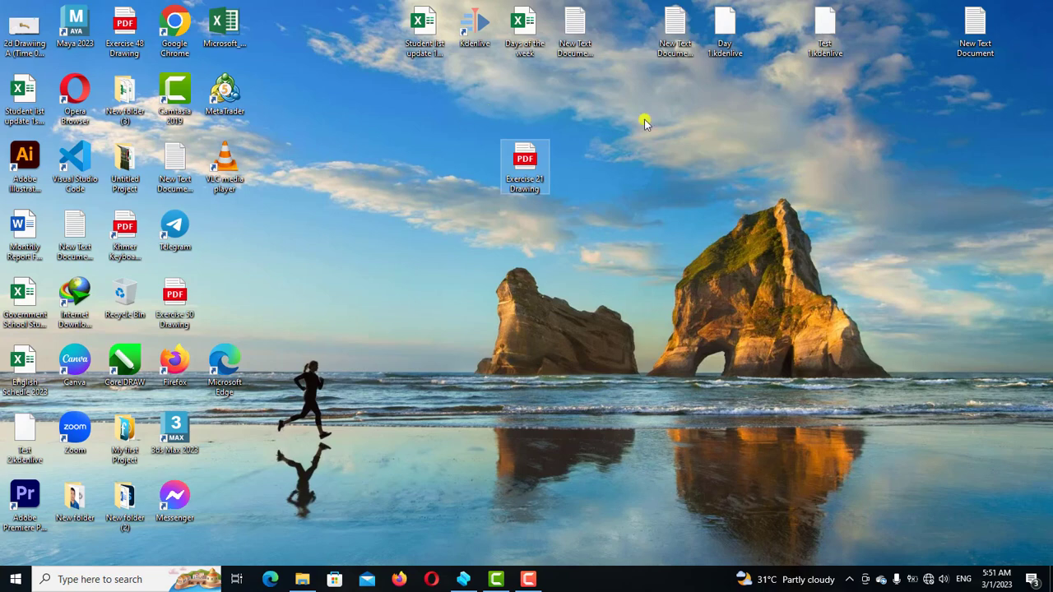
{"action": "right_click", "coordinate": [531, 165]}
{"action": "left_click", "coordinate": [576, 176]}
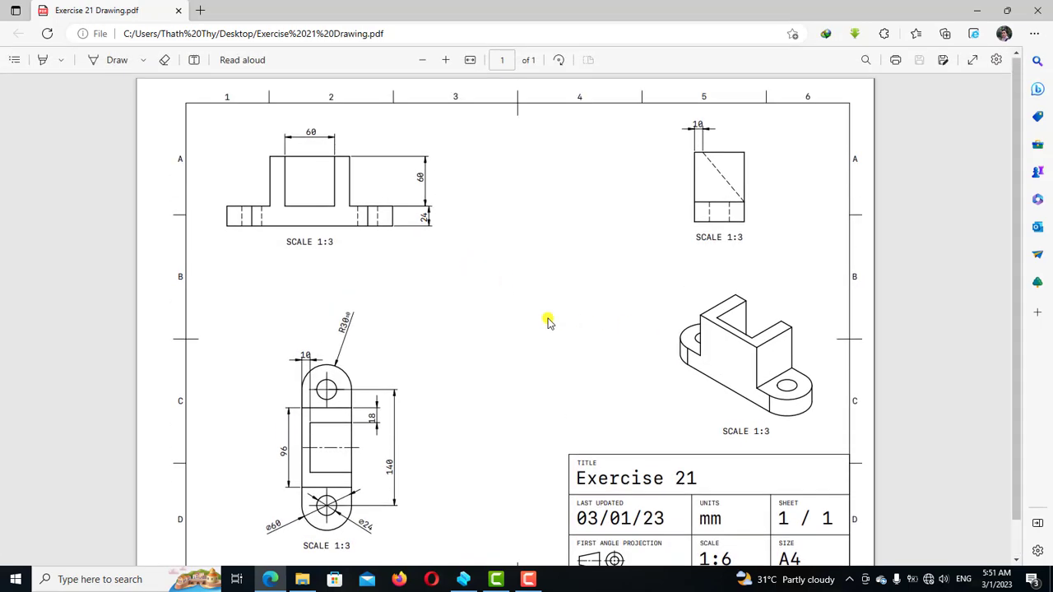
Scroll through the PDF in Edge, then return to Shapr3D.
{"action": "scroll", "coordinate": [466, 371], "scroll_direction": "down", "scroll_amount": 1}
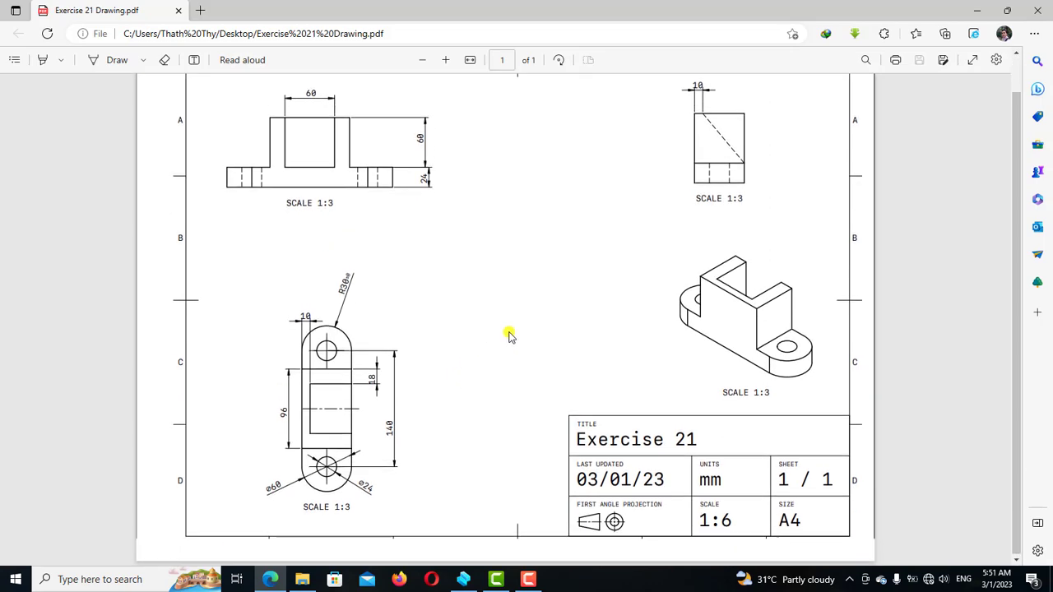
{"action": "scroll", "coordinate": [611, 348], "scroll_direction": "up", "scroll_amount": 1}
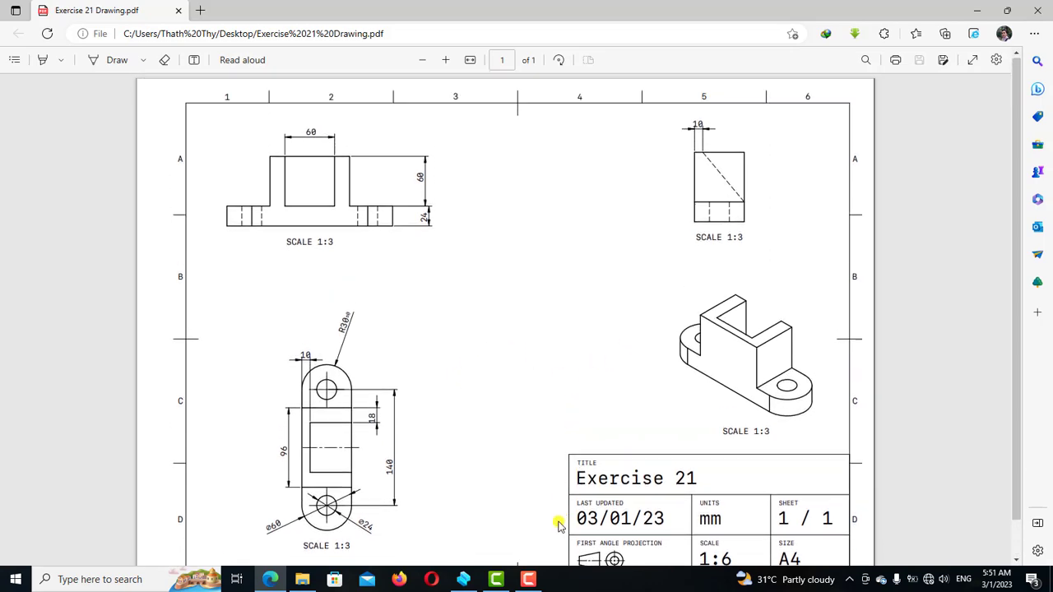
{"action": "left_click", "coordinate": [464, 580]}
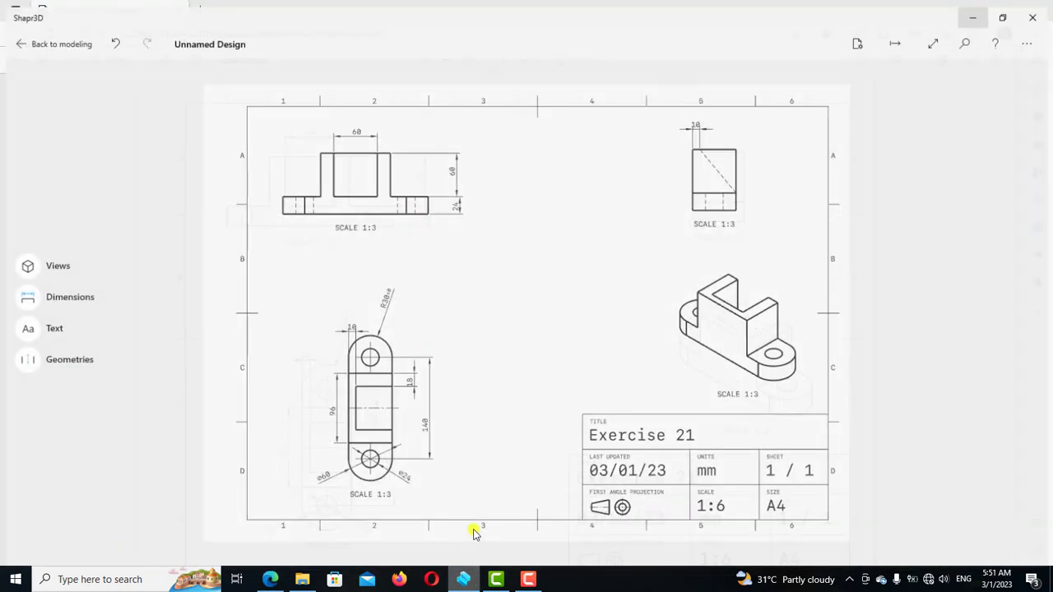
{"action": "left_click", "coordinate": [898, 39]}
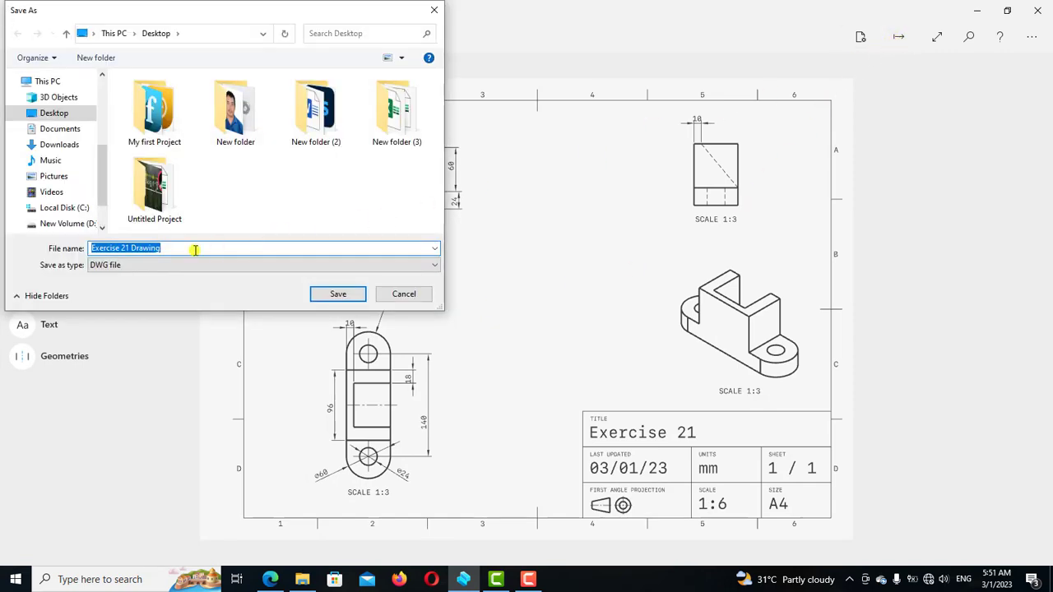
{"action": "left_click", "coordinate": [140, 265]}
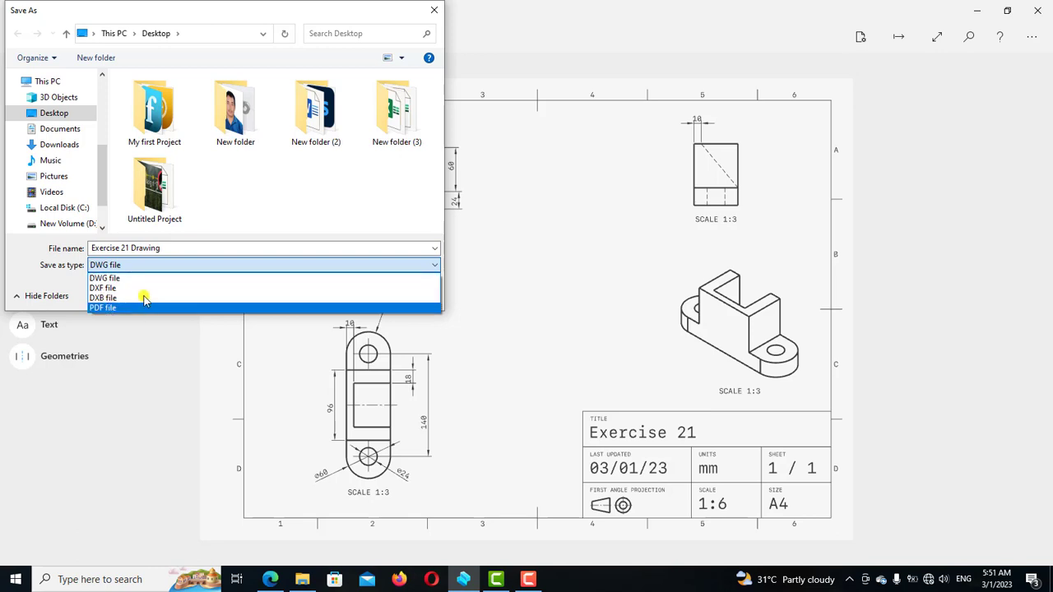
{"action": "left_click", "coordinate": [529, 197]}
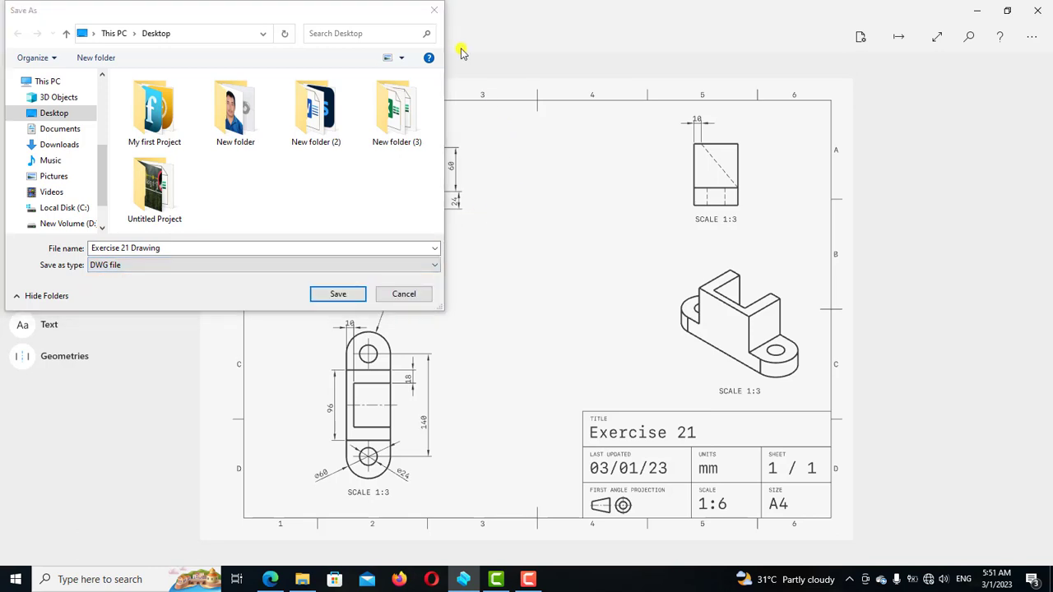
{"action": "left_click", "coordinate": [434, 9]}
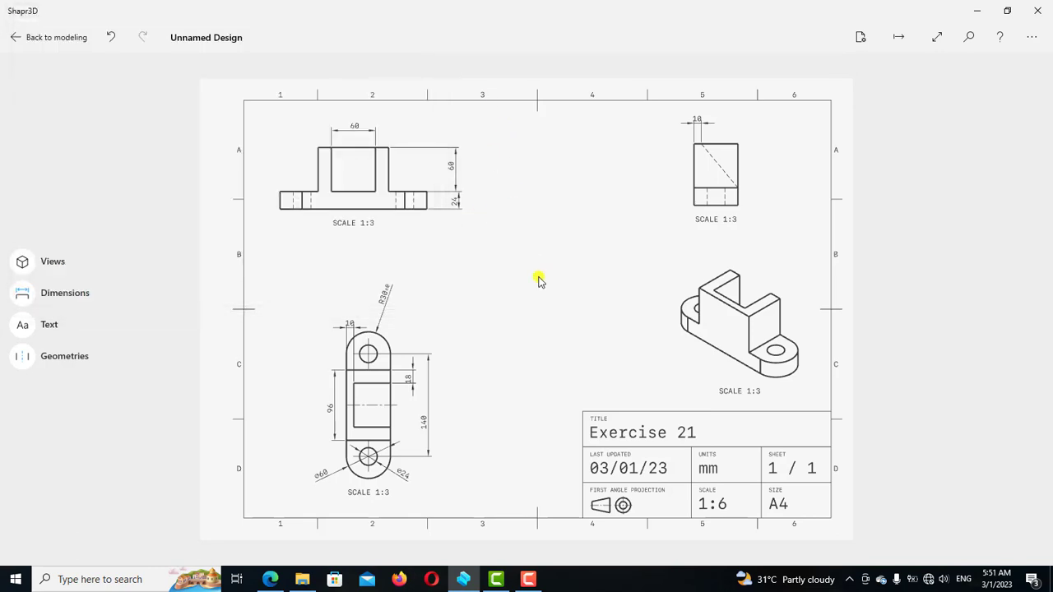